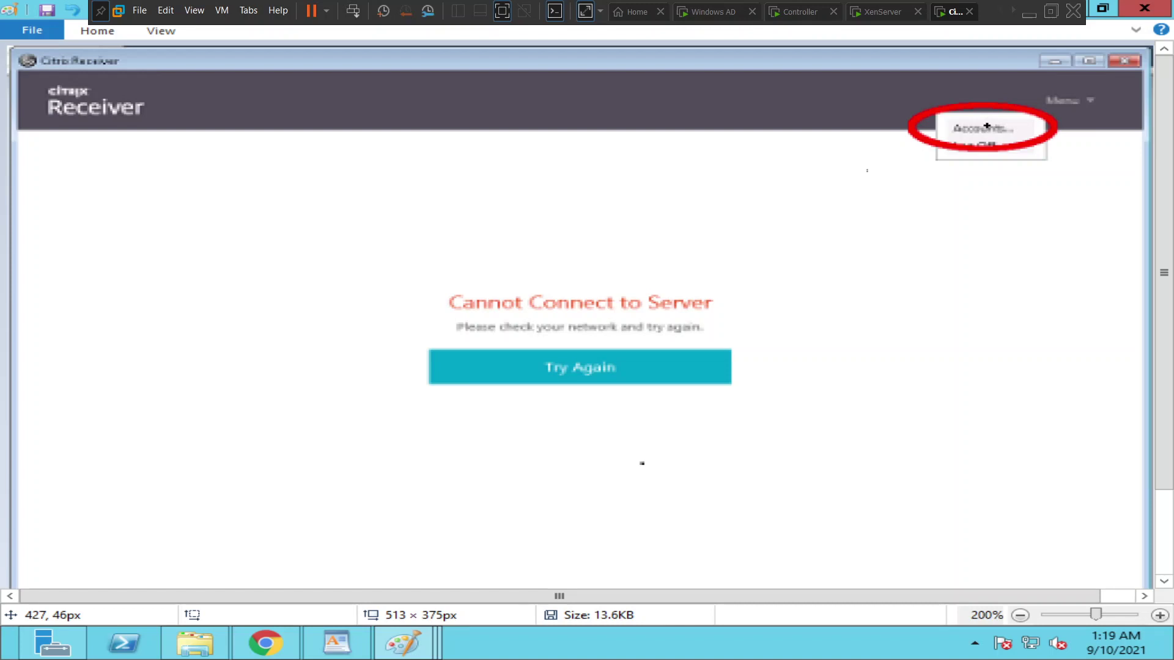
# Display the 'removeaccount' screenshot with the circled Remove option for the Store account in Paint
pyautogui.click(434, 650)
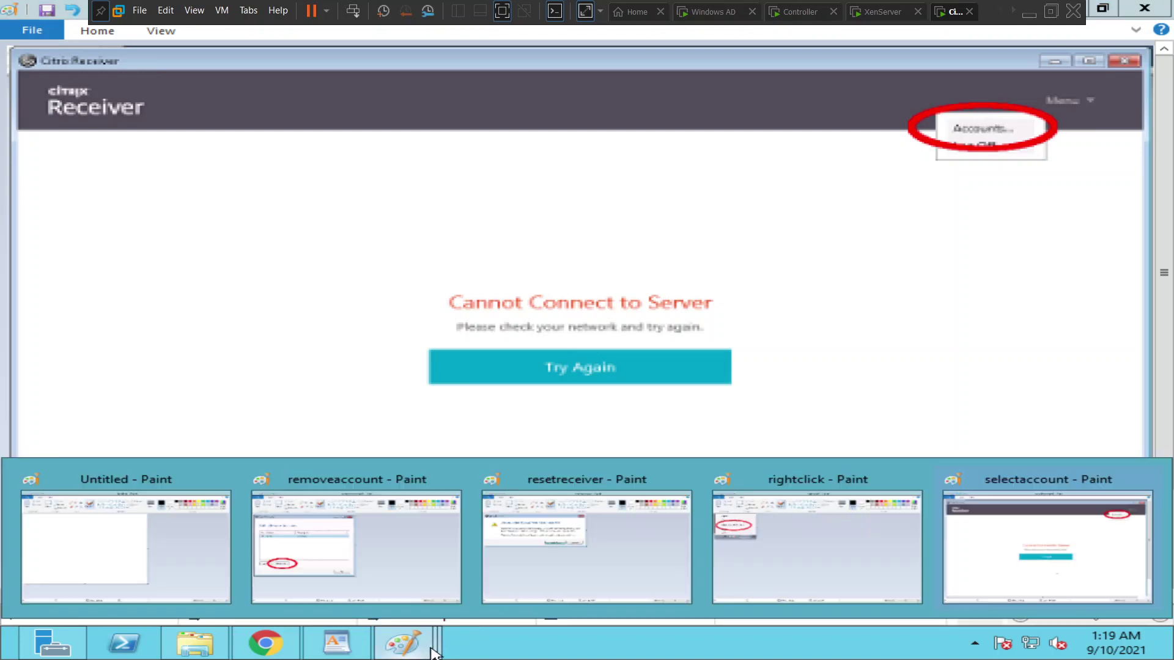
pyautogui.click(380, 569)
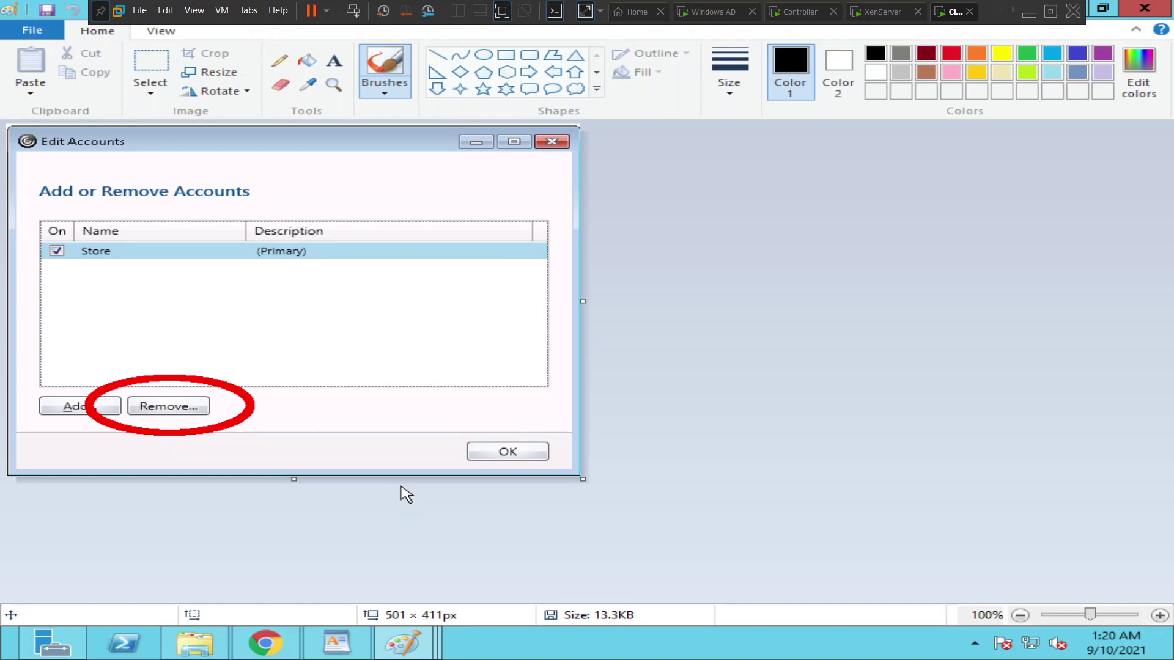
# Open Advanced Preferences from the Citrix Receiver tray icon's menu
pyautogui.click(975, 645)
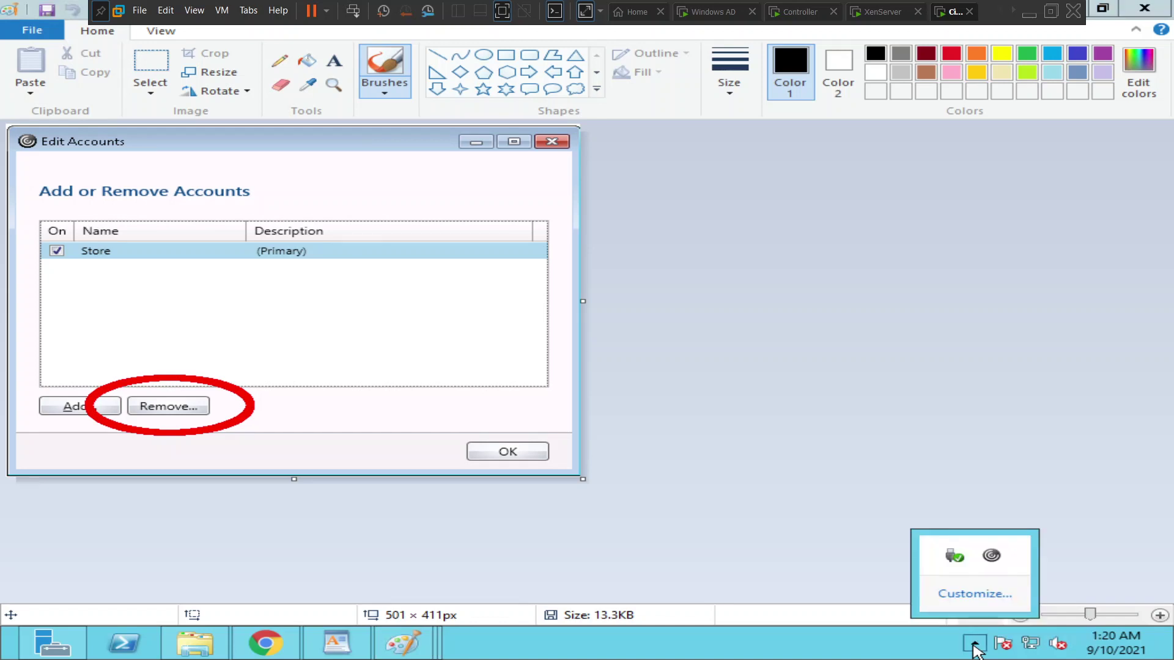
pyautogui.rightClick(988, 563)
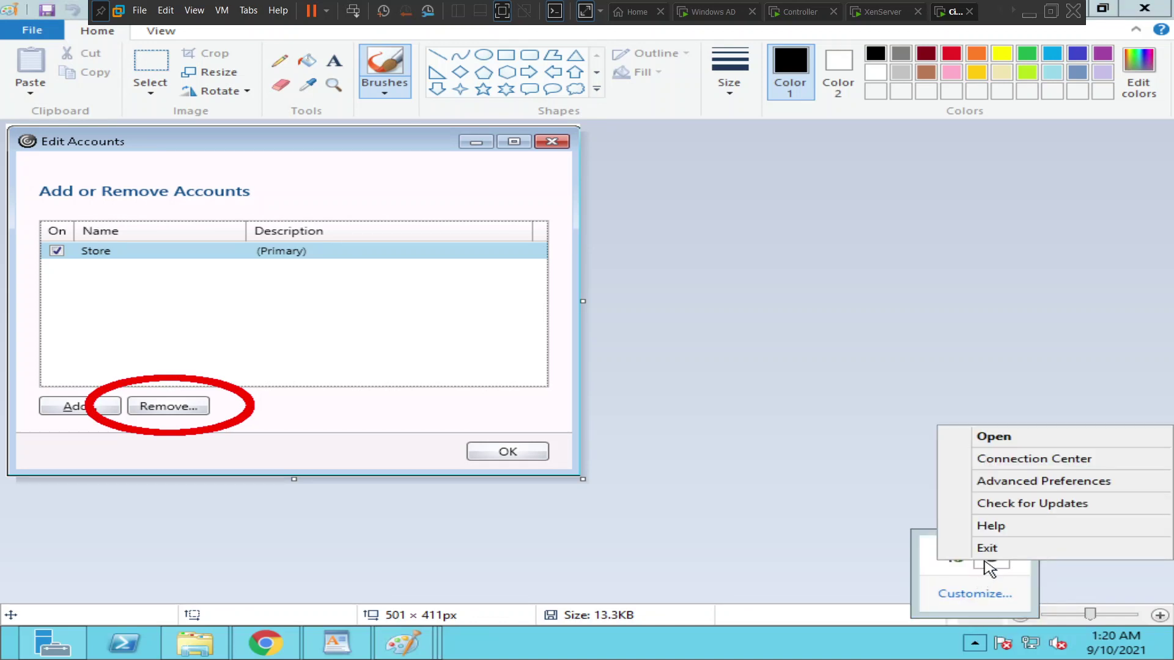
pyautogui.click(1008, 484)
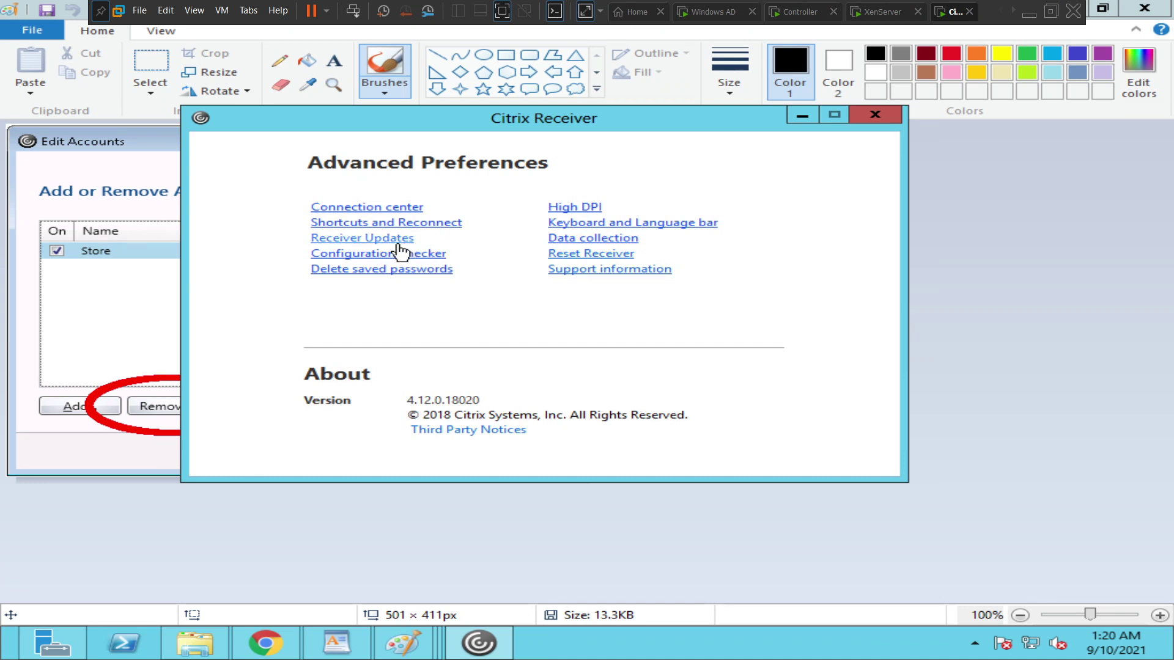
# Choose Reset Receiver in Advanced Preferences to bring up the delete-everything warning
pyautogui.click(598, 260)
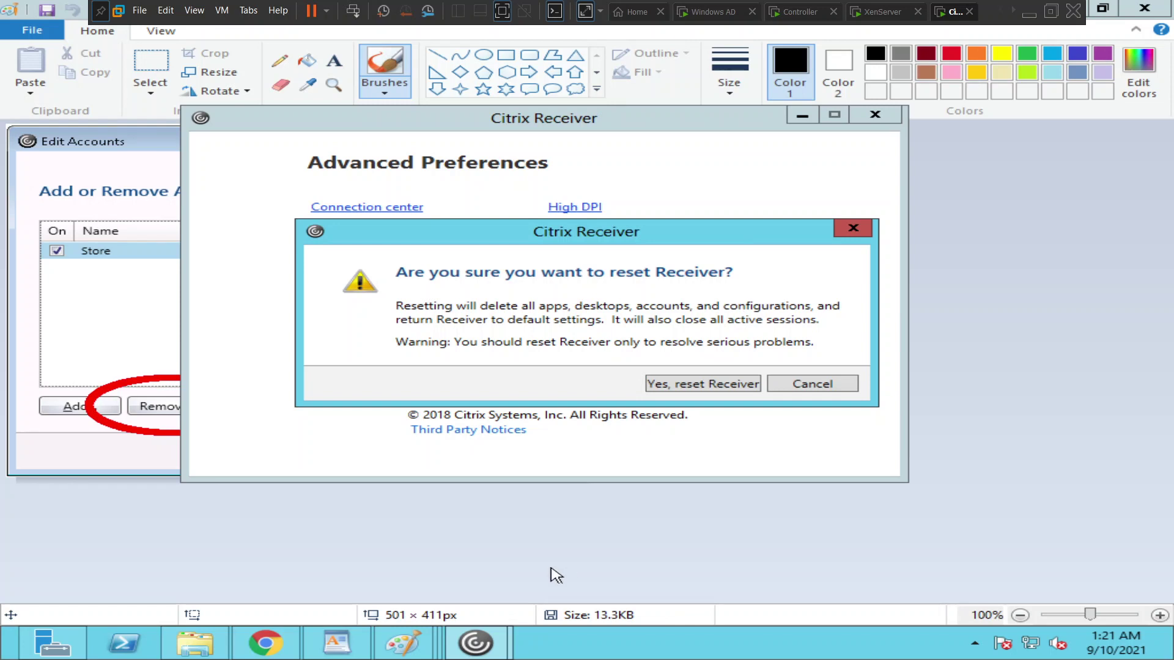
pyautogui.moveTo(265, 644)
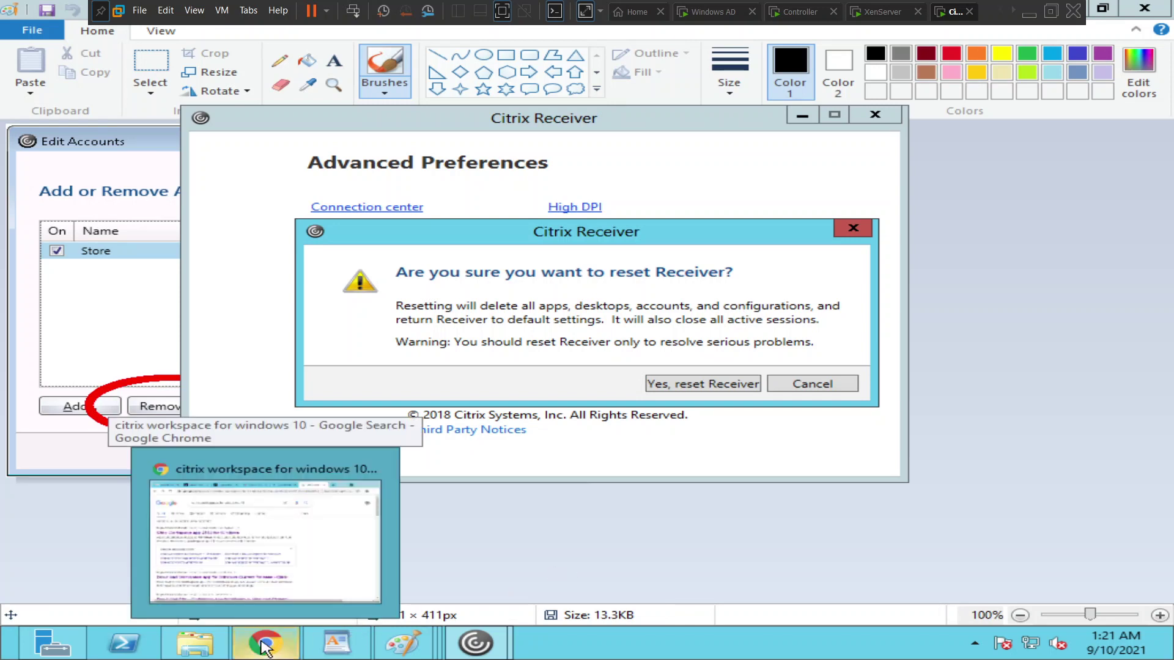
# Open the 'Citrix Workspace app 2108 for Windows' result from the Google search in Chrome
pyautogui.click(258, 567)
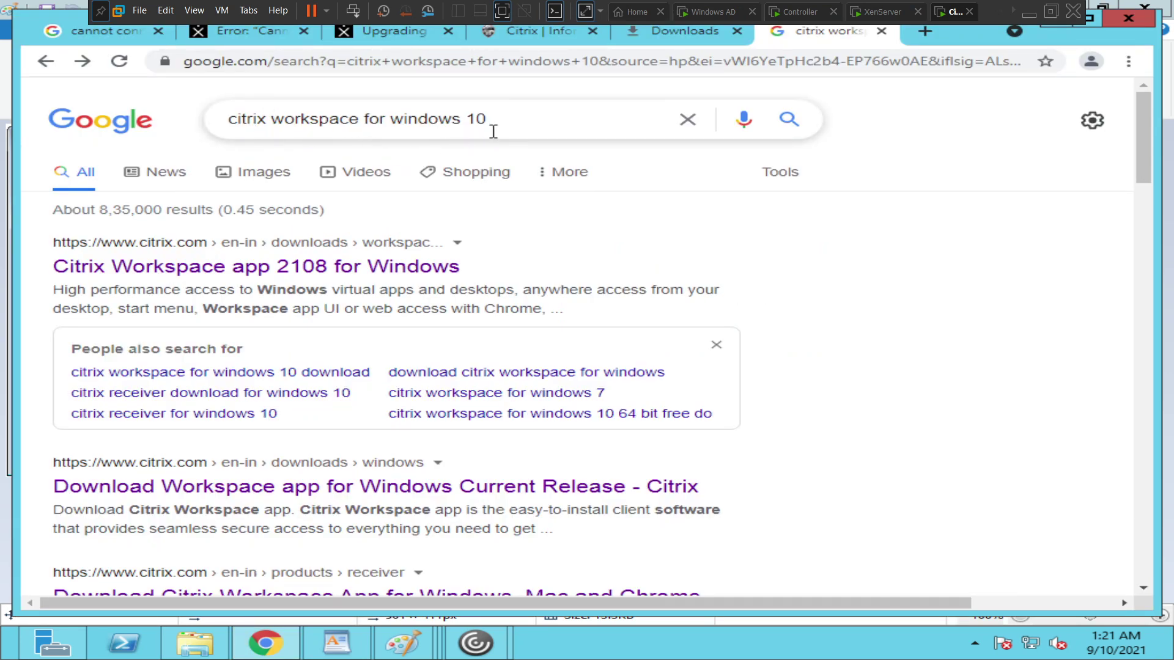
pyautogui.click(349, 270)
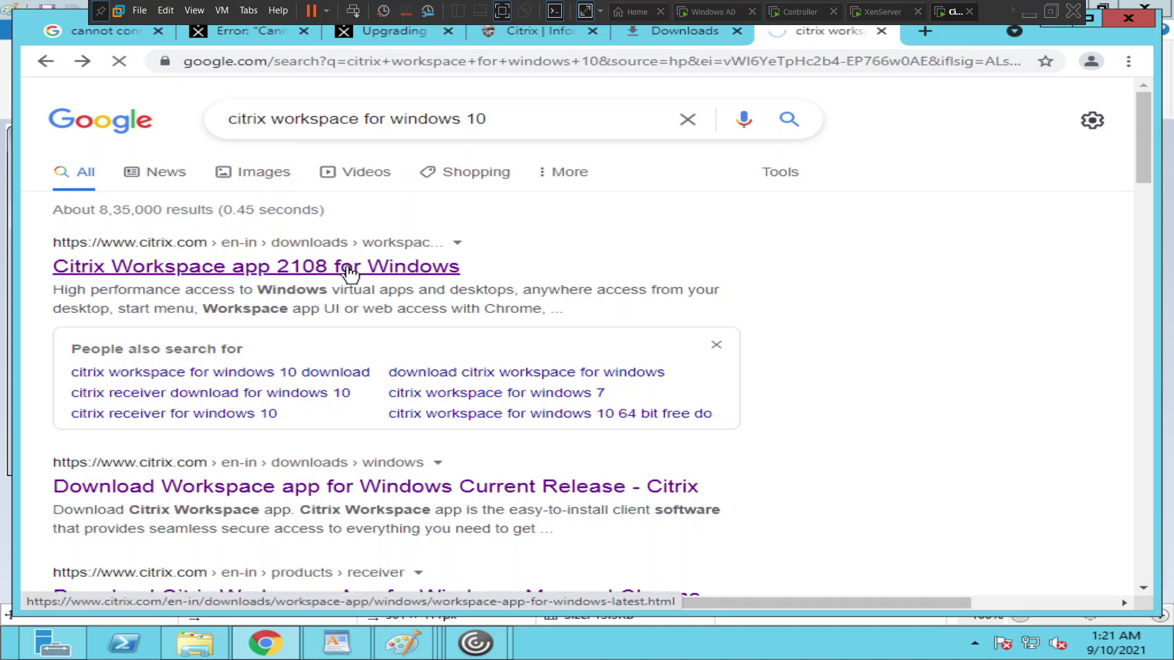